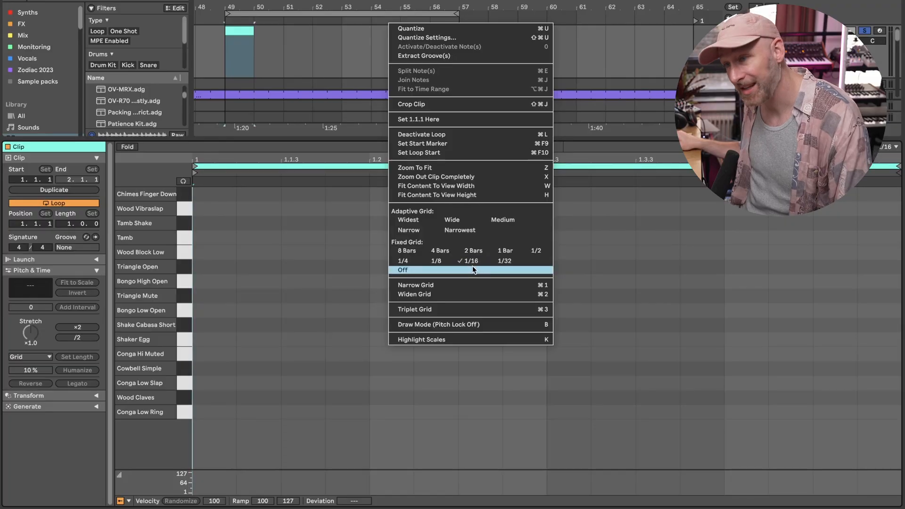
Program eight consecutive 1/16 notes: Conga Low Slap on steps 1, 3, 4 and 6, Conga Hi Muted on steps 2, 5, 7 and 8.
click(474, 270)
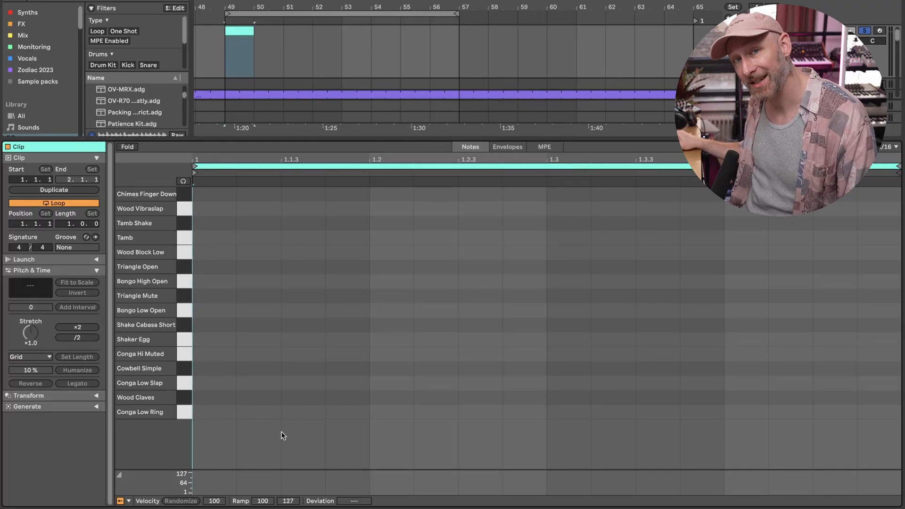
click(219, 384)
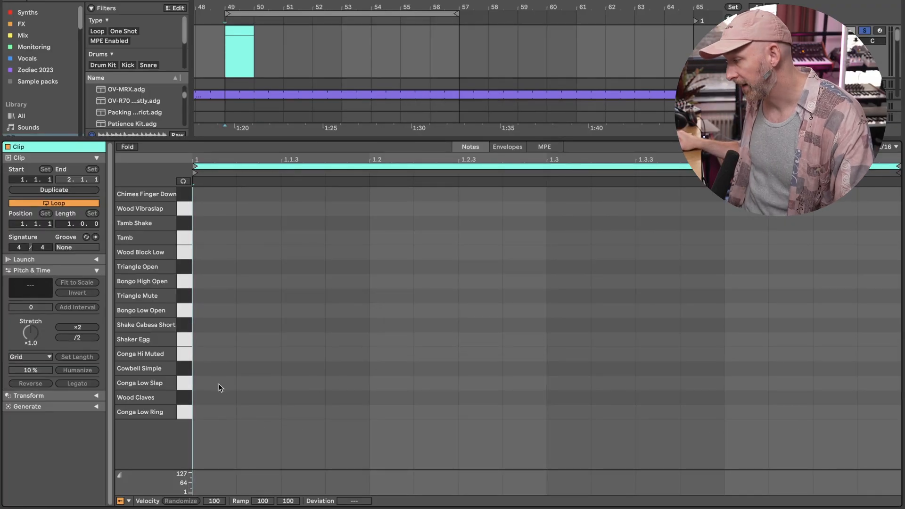
click(219, 384)
click(261, 355)
click(298, 382)
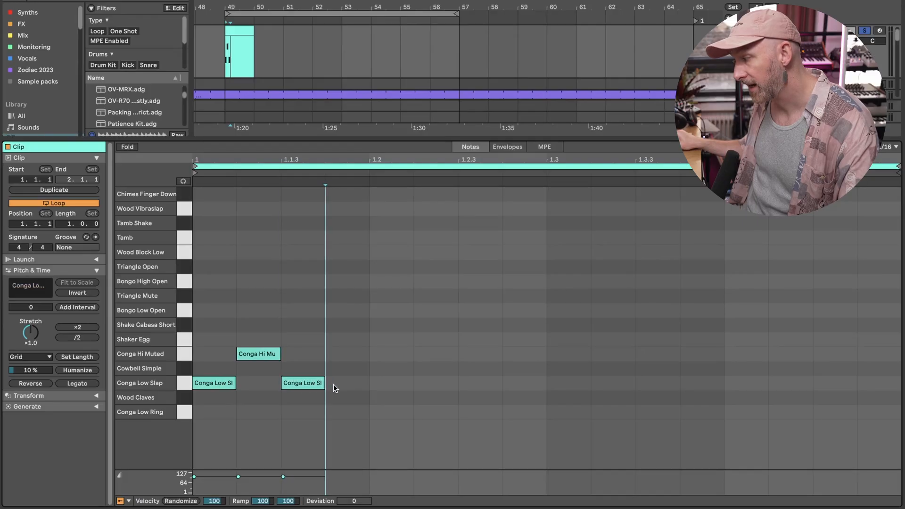
click(335, 384)
click(395, 354)
click(430, 381)
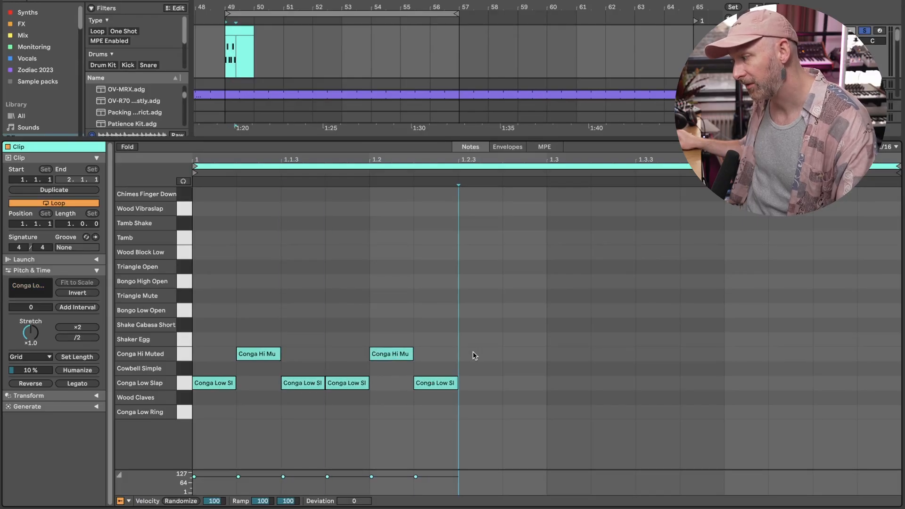
click(473, 353)
click(515, 354)
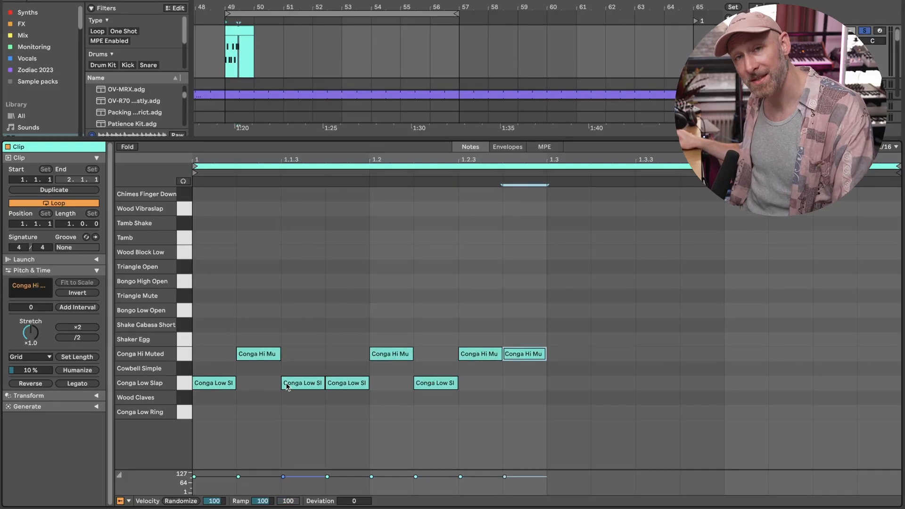
Shorten the percussion clip's loop to two beats (length 0.2.0) so it spans only the eight programmed notes.
mouse_move(537, 327)
mouse_down()
mouse_move(222, 414)
mouse_move(473, 381)
mouse_move(481, 306)
mouse_up()
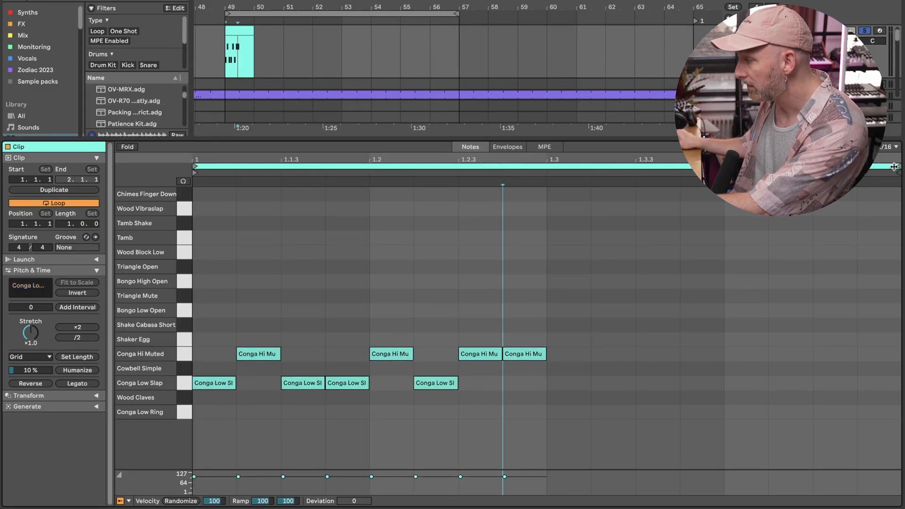
drag(895, 166, 543, 162)
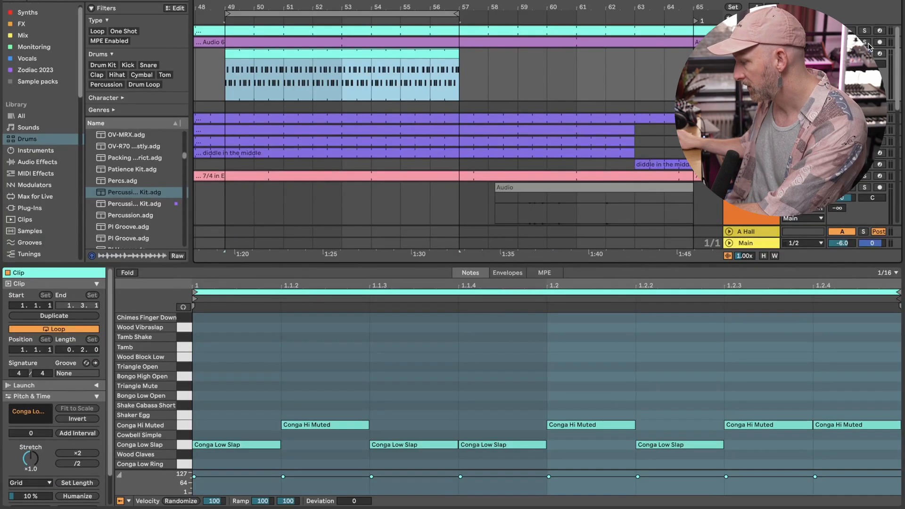
Solo the Audio 6 track and play back the looped conga pattern over bars 49 to 57.
click(867, 44)
click(349, 51)
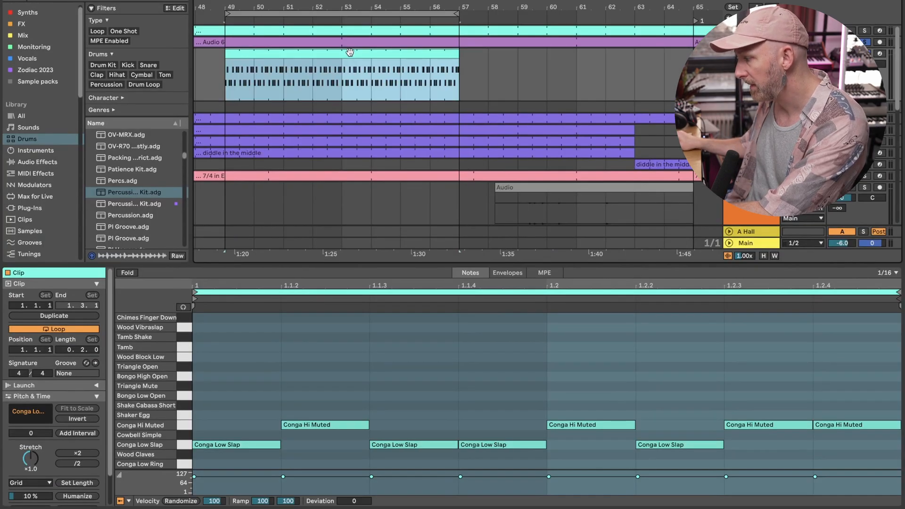
key(space)
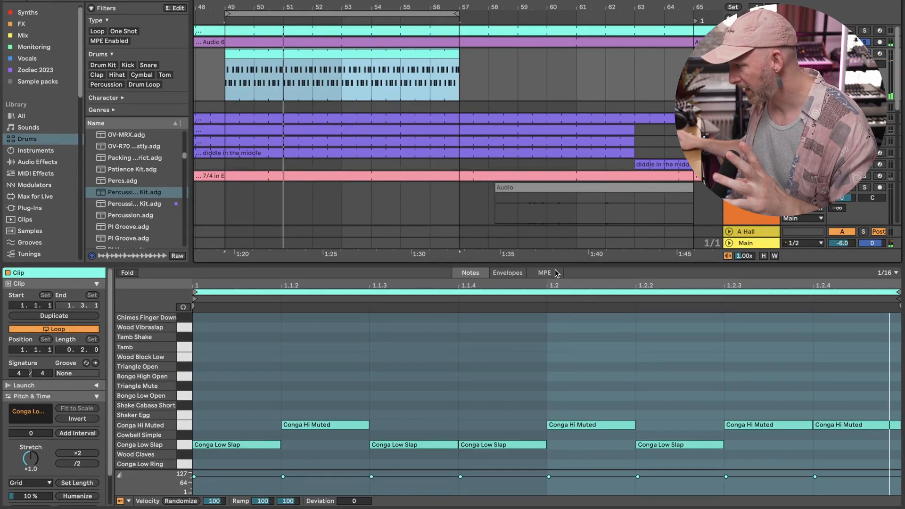
Enlarge the note editor and lower the velocity of all eight conga notes to 15.
mouse_move(557, 261)
mouse_down()
mouse_move(542, 198)
mouse_move(523, 185)
mouse_up()
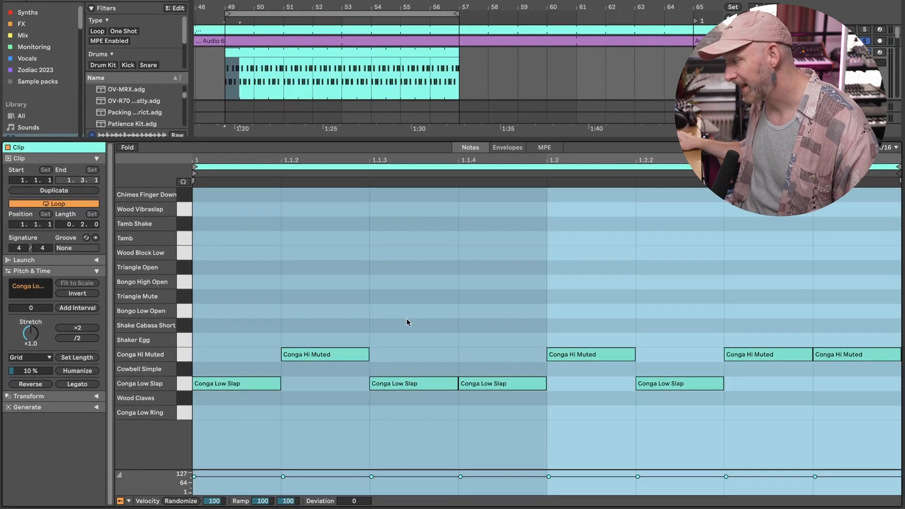
click(284, 311)
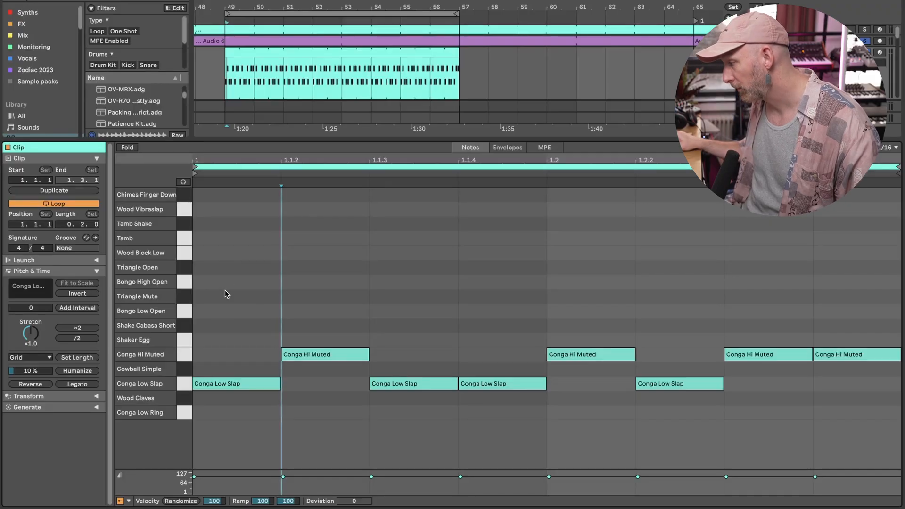
drag(225, 288, 855, 442)
drag(725, 476, 726, 489)
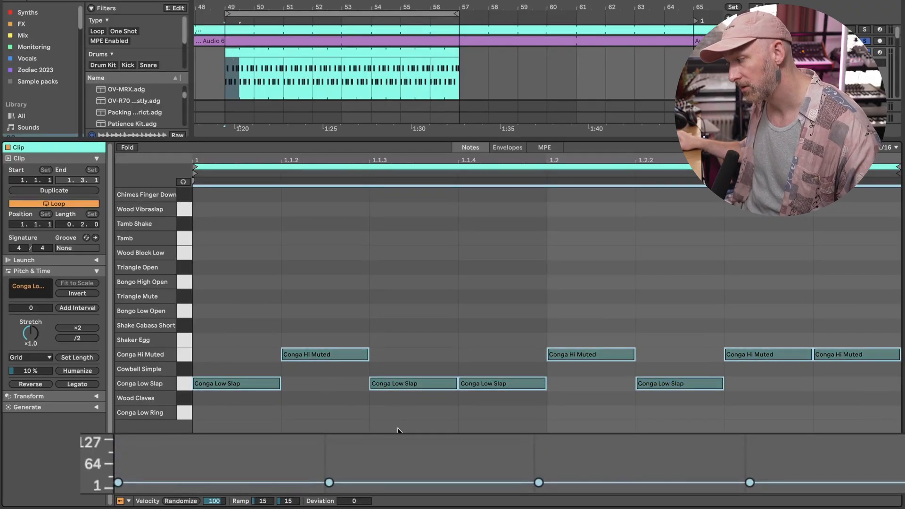
Accent the first, fourth and seventh notes of the pattern by raising their velocities to 112, 116 and 101.
click(565, 384)
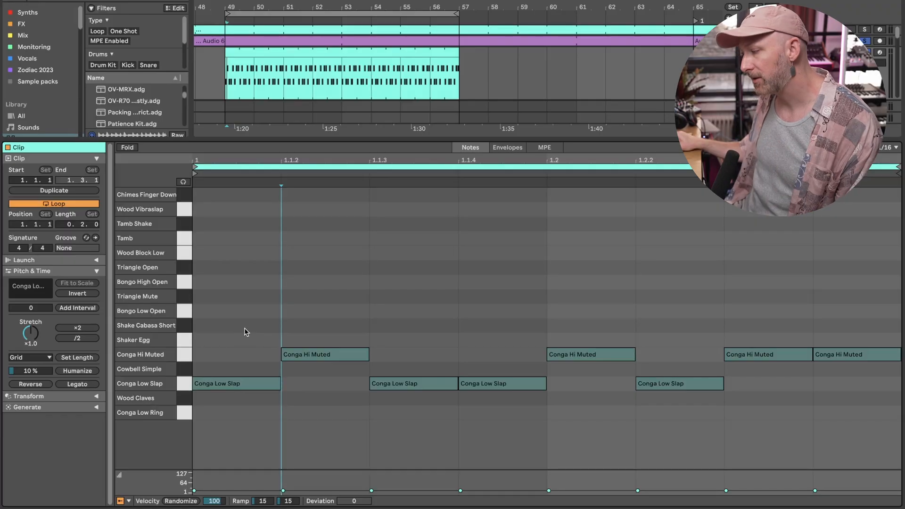
drag(244, 329, 223, 415)
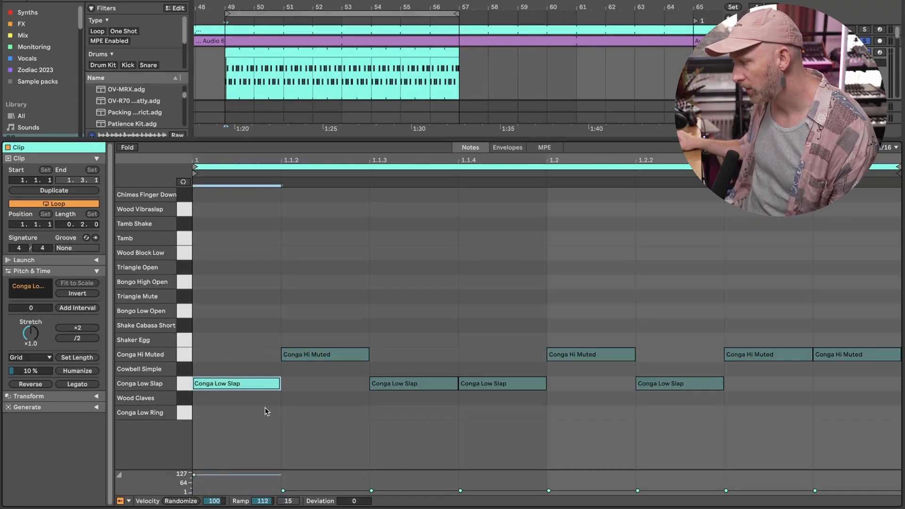
drag(319, 309, 420, 444)
drag(482, 363, 496, 404)
drag(494, 490, 492, 429)
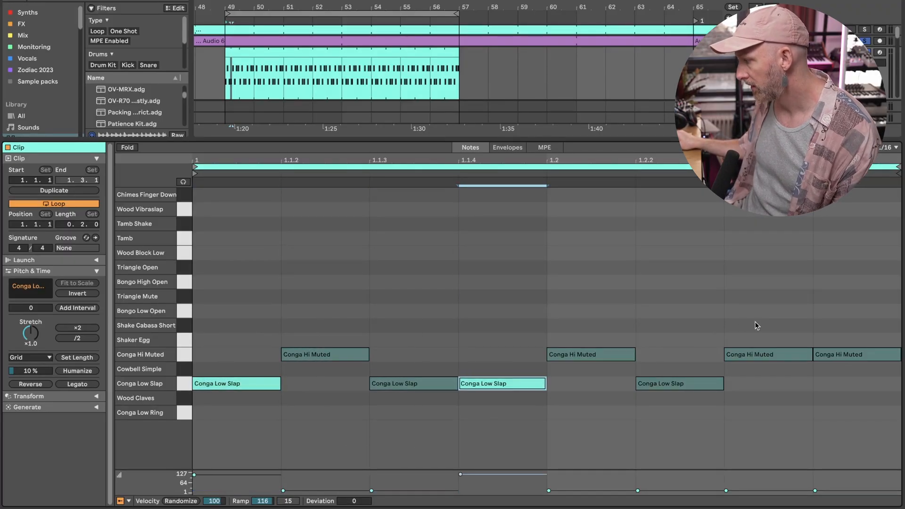
drag(756, 322, 773, 371)
drag(764, 489, 765, 432)
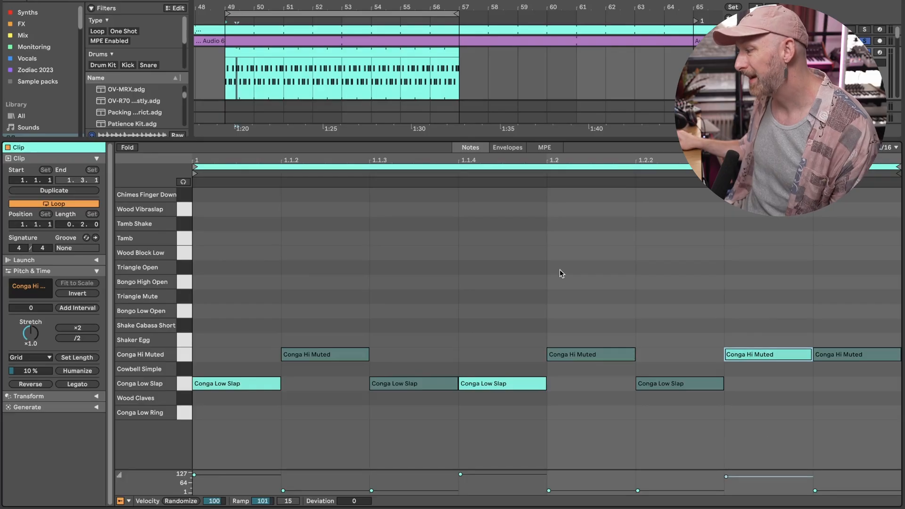
Play the loop while moving the Conga Hi Muted notes to Bongo High Open and the Conga Low Slap notes to Wood Block Low.
click(513, 239)
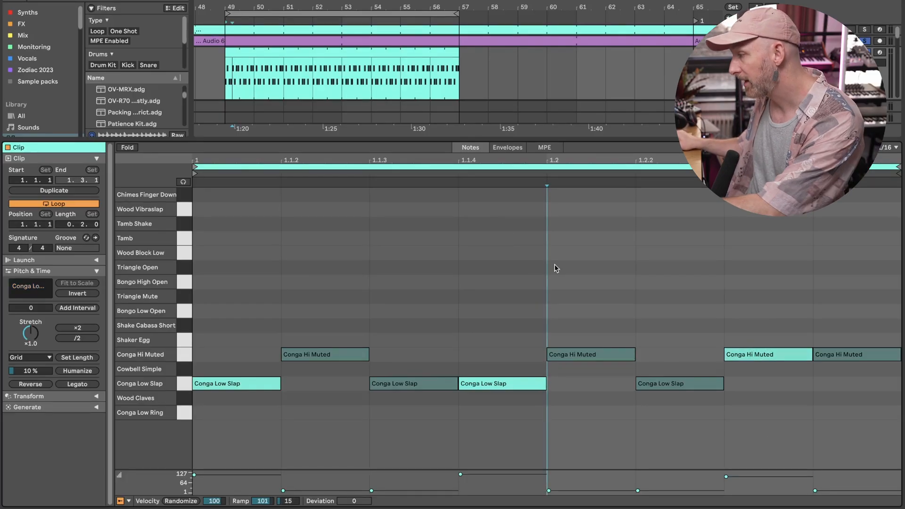
key(space)
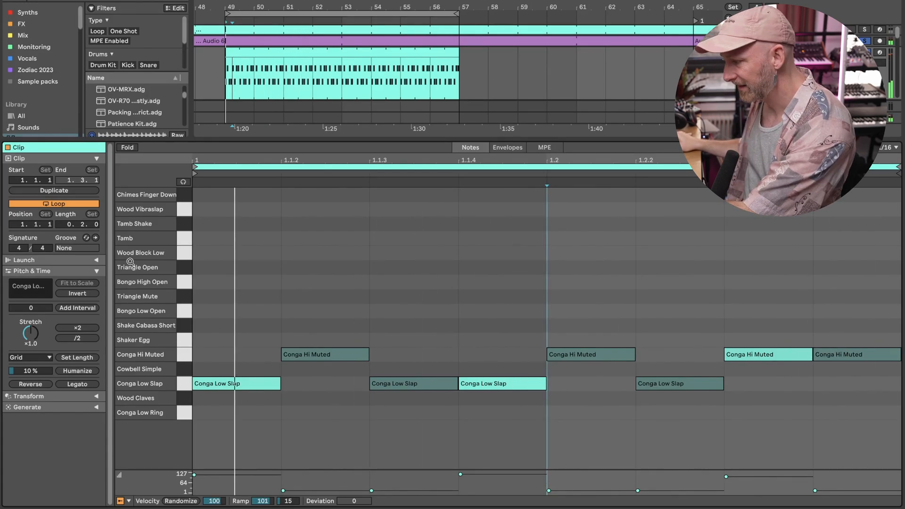
click(184, 356)
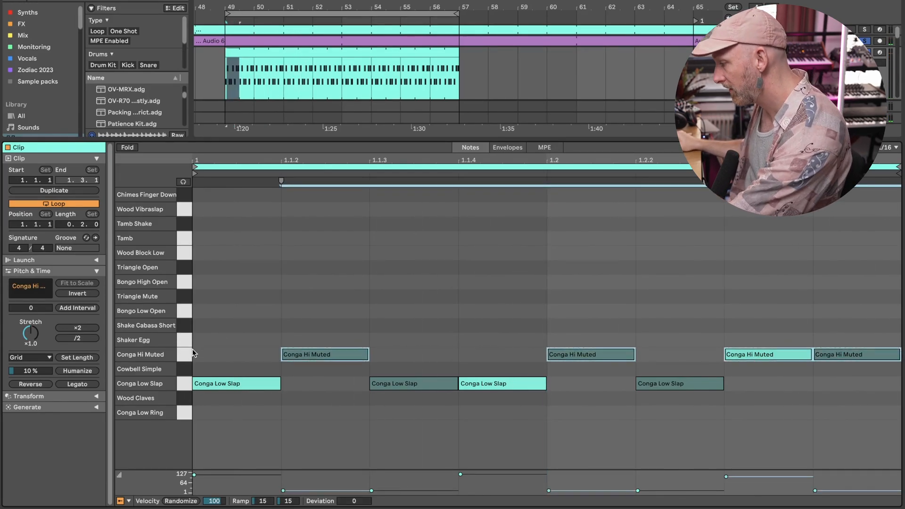
key(Up)
key(Up)
key(Up)
key(Up)
key(Up)
key(Up)
key(Up)
key(Up)
key(Up)
key(Up)
key(Up)
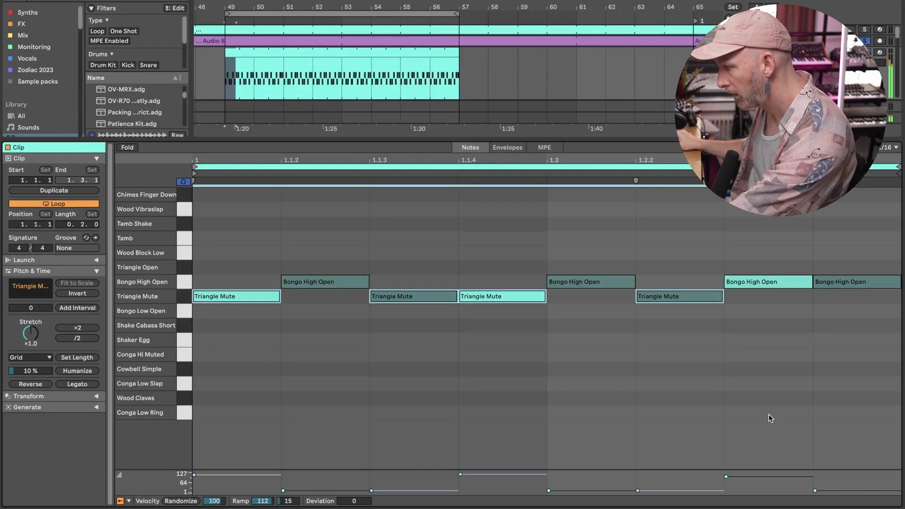
key(space)
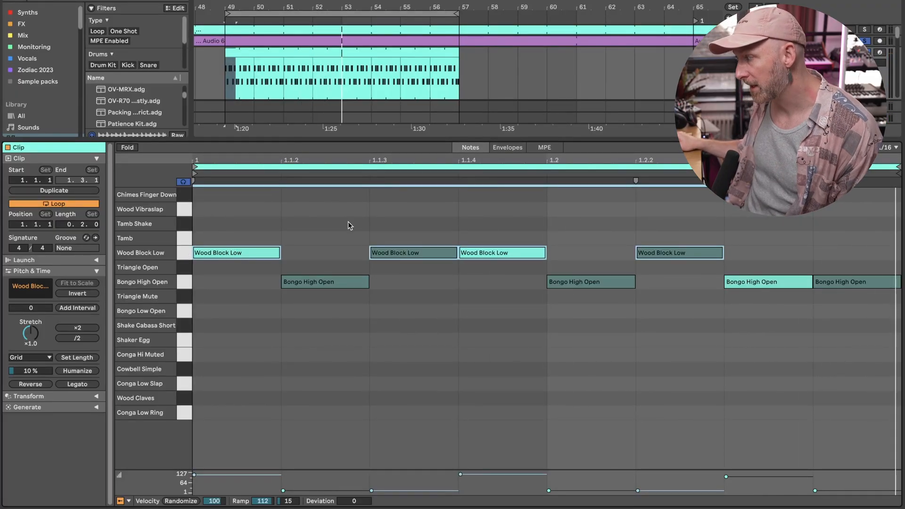
Move both groups of notes back down to the Conga Low Slap and Conga Hi Muted lanes.
key(Down)
key(Down)
key(Down)
key(Down)
key(Down)
key(Down)
key(Down)
key(Down)
key(Down)
key(super+shift+a)
key(Down)
key(Down)
key(Down)
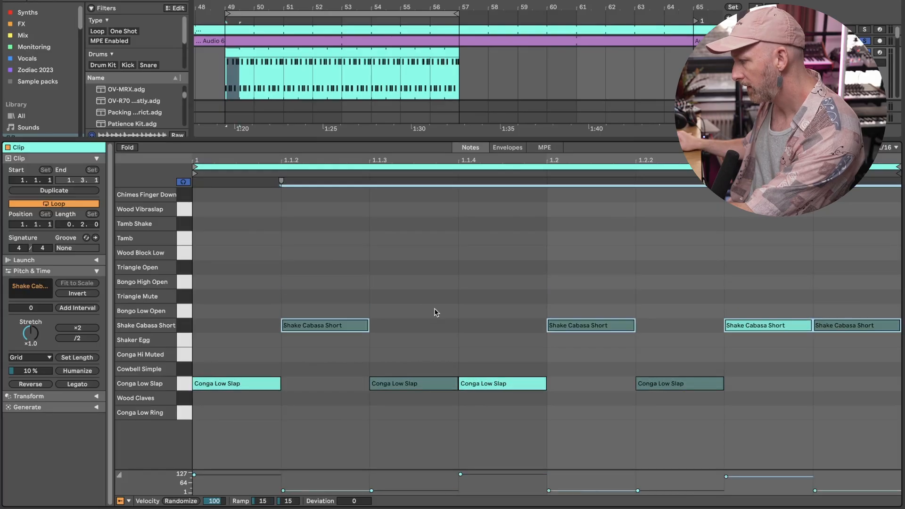
key(Down)
key(Down)
Loop the first four-bar clip, bars 49 to 53, and set the velocity of all its notes to 20.
click(326, 50)
key(super+l)
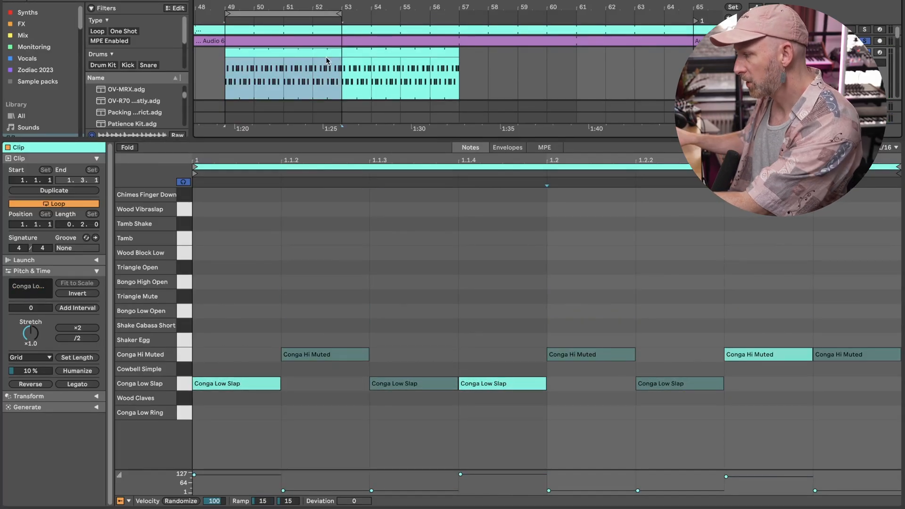
click(340, 201)
key(super+a)
mouse_move(736, 479)
mouse_down()
mouse_move(736, 491)
mouse_move(762, 505)
mouse_up()
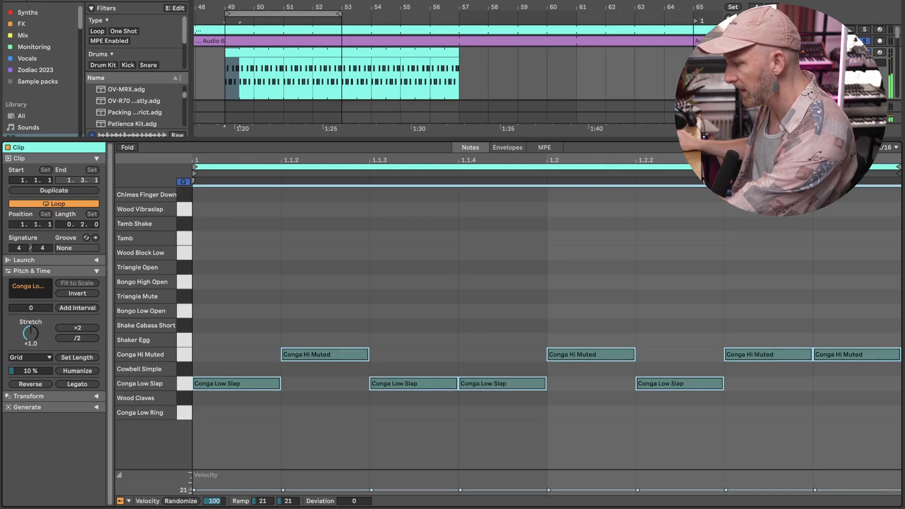
Accent the third and sixth notes, both Conga Low Slap, by raising their velocities to 114 and 111.
click(408, 383)
drag(407, 489, 404, 429)
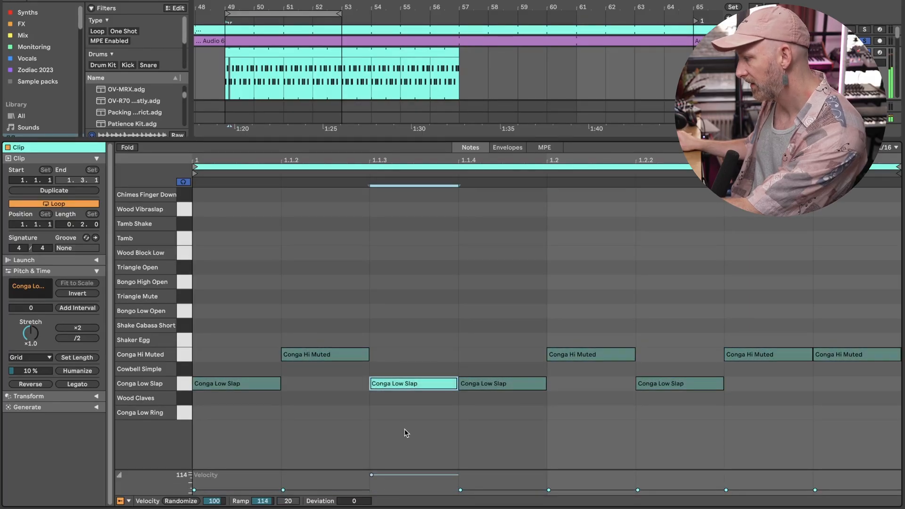
drag(660, 325, 669, 401)
drag(658, 479, 657, 419)
Examine the accent grouping by selecting the notes from the accented third step through the accented sixth step.
drag(415, 284, 594, 403)
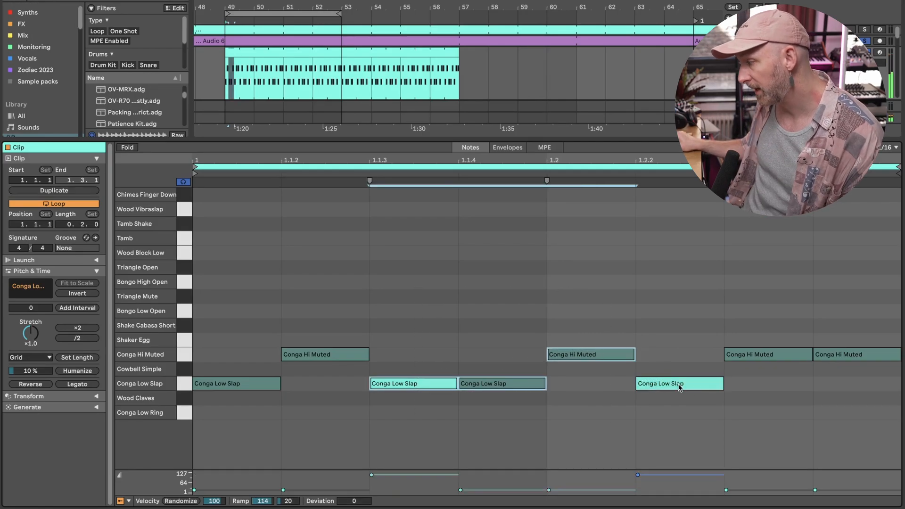
drag(392, 345, 414, 380)
drag(505, 351, 517, 383)
drag(601, 310, 610, 356)
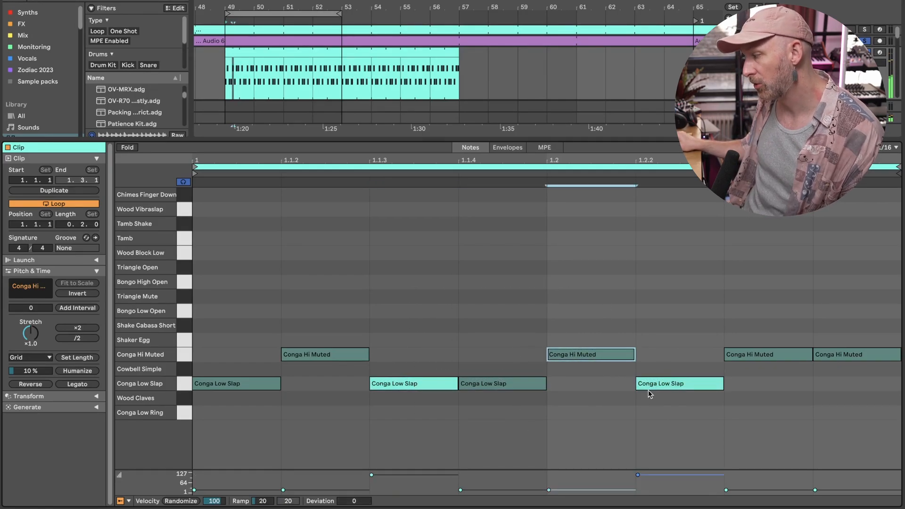
drag(700, 352, 697, 401)
click(689, 349)
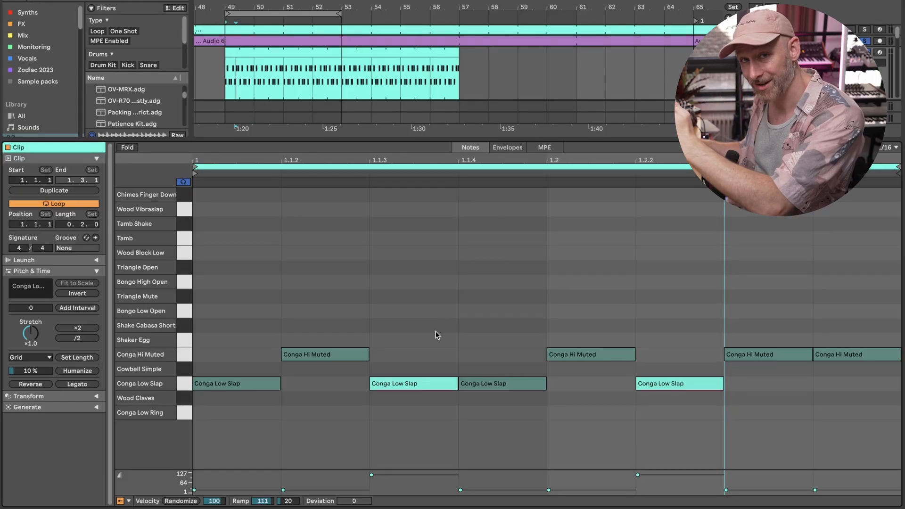
Play back the two four-bar clips to compare their accent placements, and turn off the Audio 6 track's solo.
key(space)
click(485, 285)
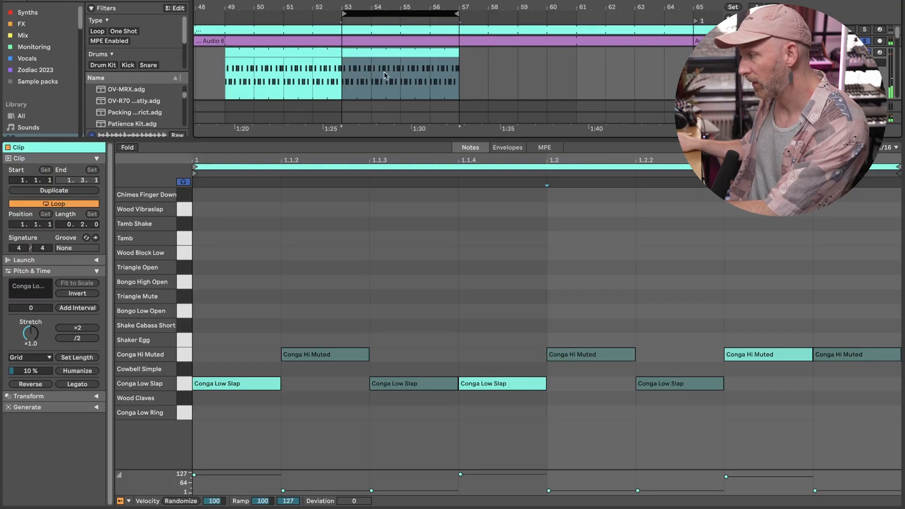
key(space)
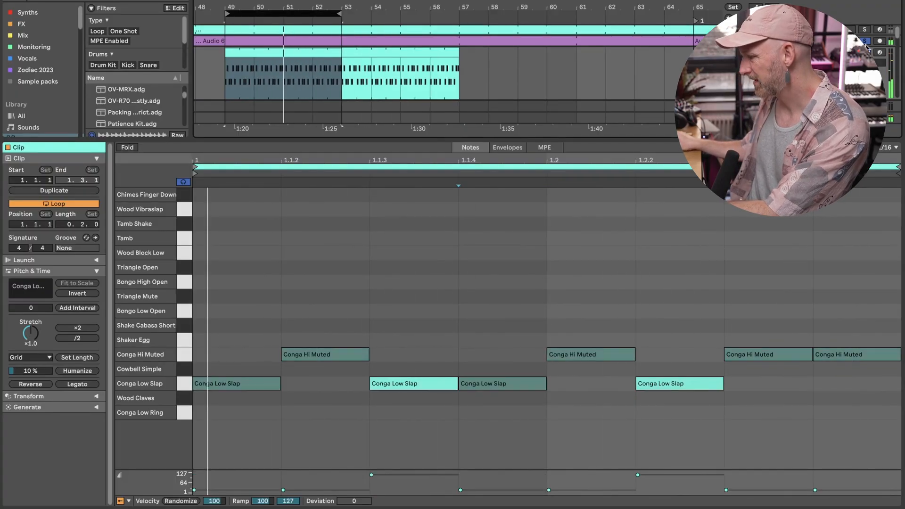
click(865, 42)
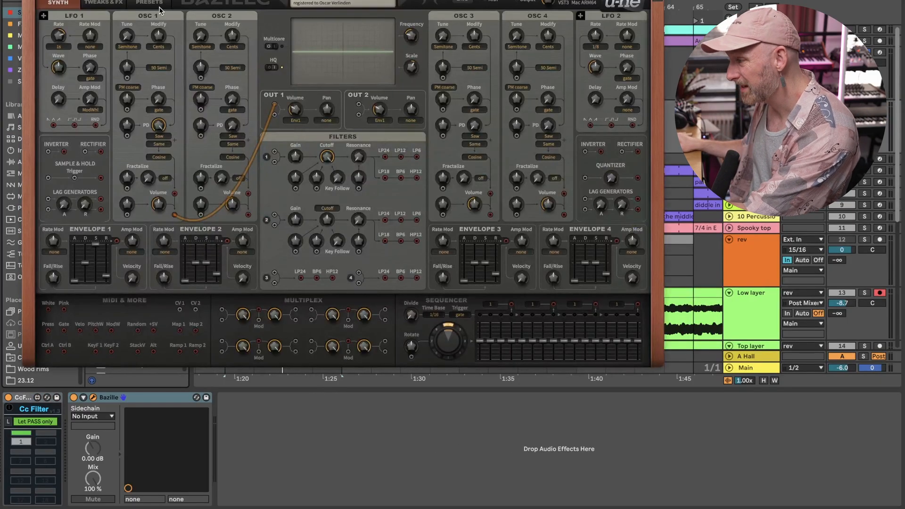
Audition Bazille presets from the 04 Keys folder: ARK Mud Organ, ARK New Day Keys and EDH FM E-Piano.
click(165, 2)
click(75, 91)
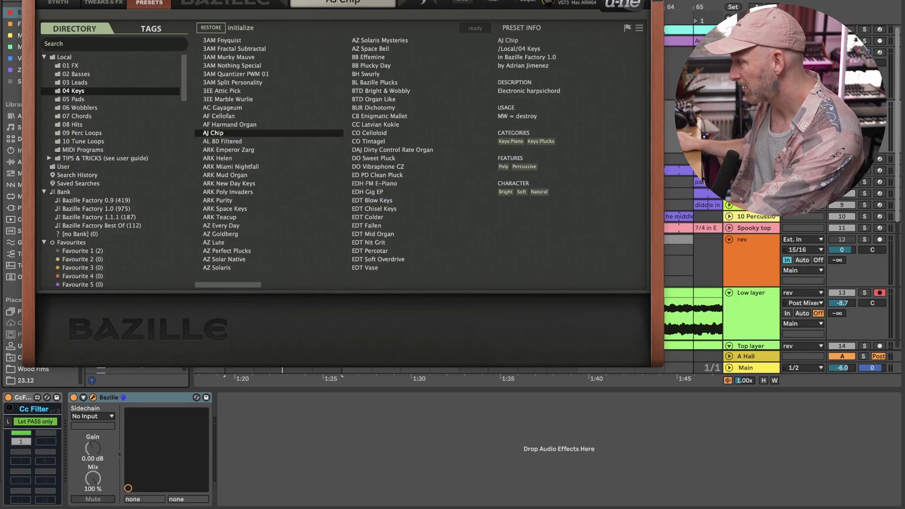
click(224, 176)
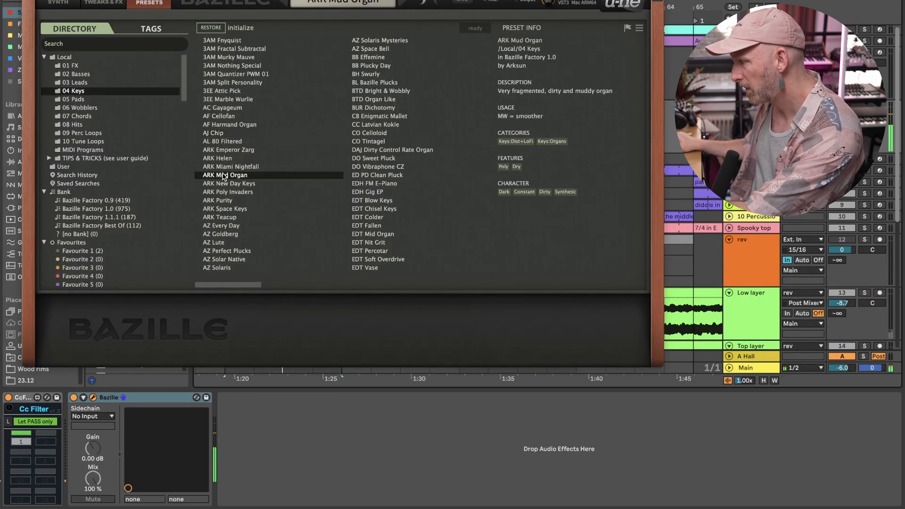
click(267, 185)
click(378, 182)
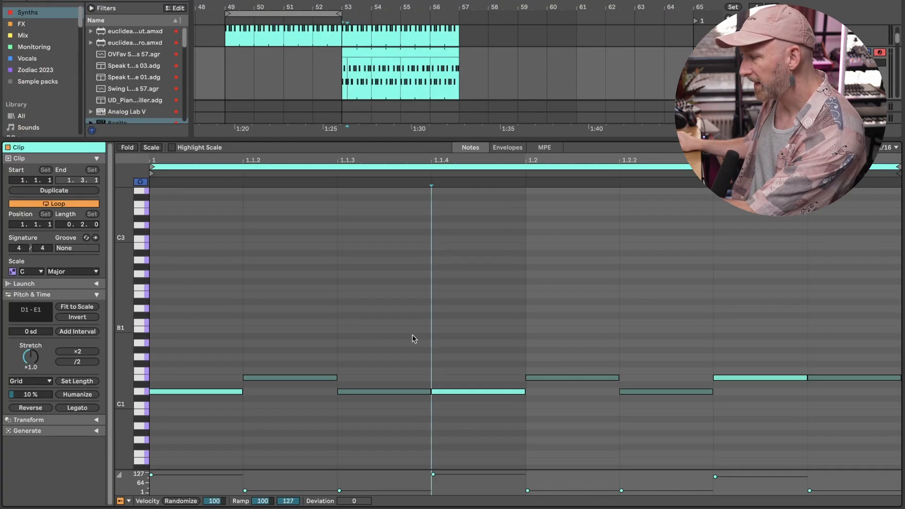
Transpose the Bazille clip's lower notes to E1 and its upper notes to G1.
drag(144, 377, 145, 413)
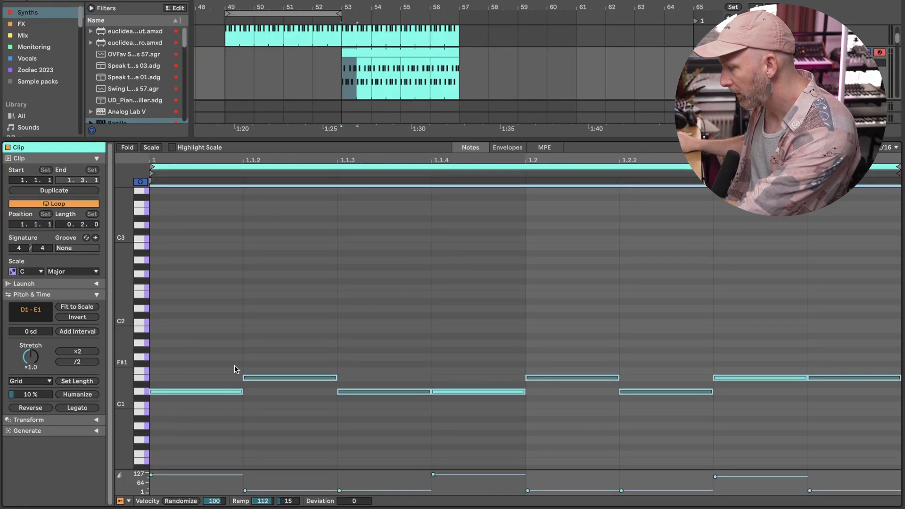
key(Up)
key(Up)
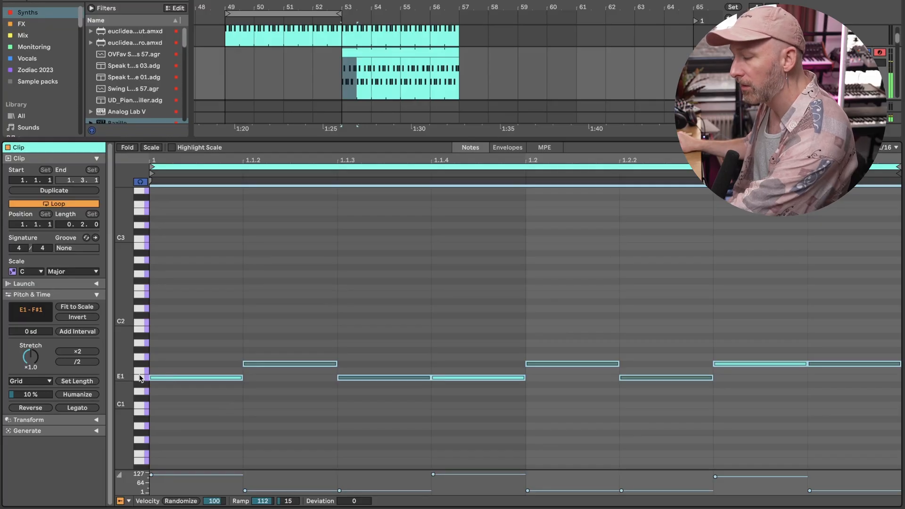
drag(238, 340, 857, 372)
key(Up)
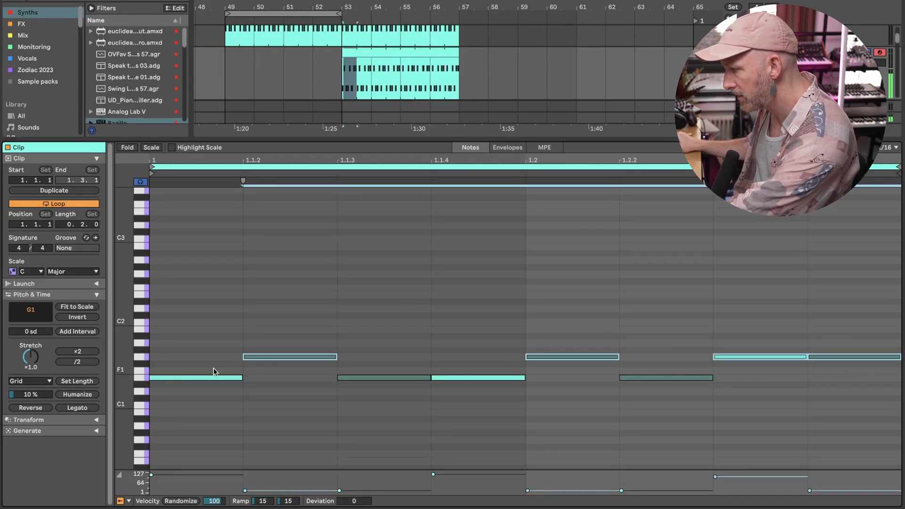
Raise all notes of the Bazille clip by two octaves, to E3 and G3.
key(ctrl+a)
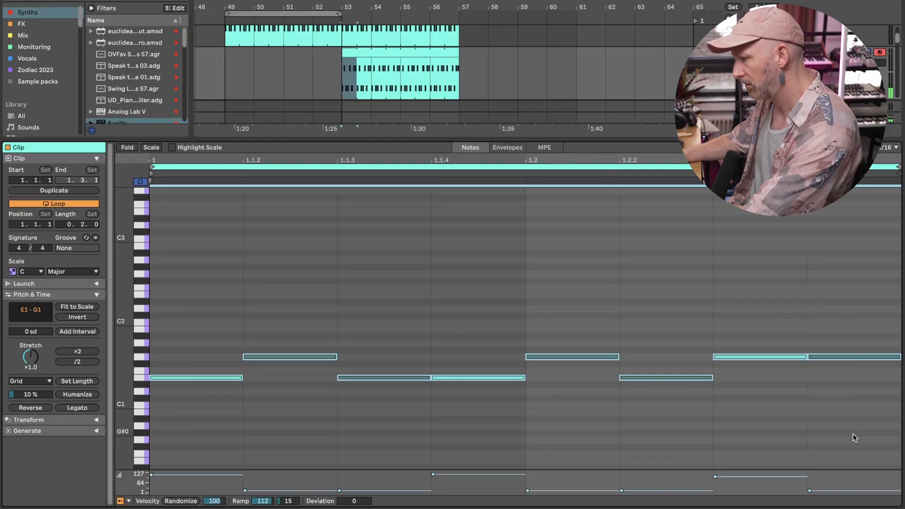
key(shift+Up)
key(shift+Up)
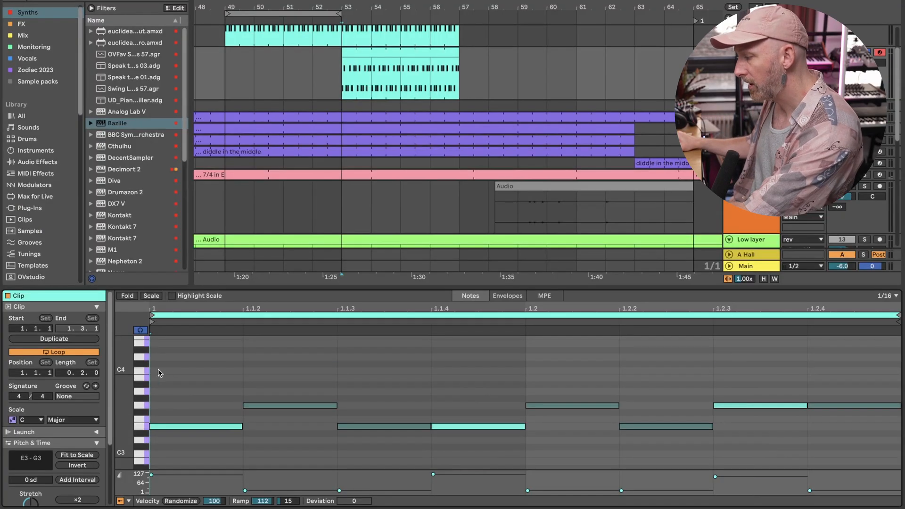
Play back the pattern and audition Bazille's 04 Keys presets AC Gayageum and BL Bazille Plucks.
key(space)
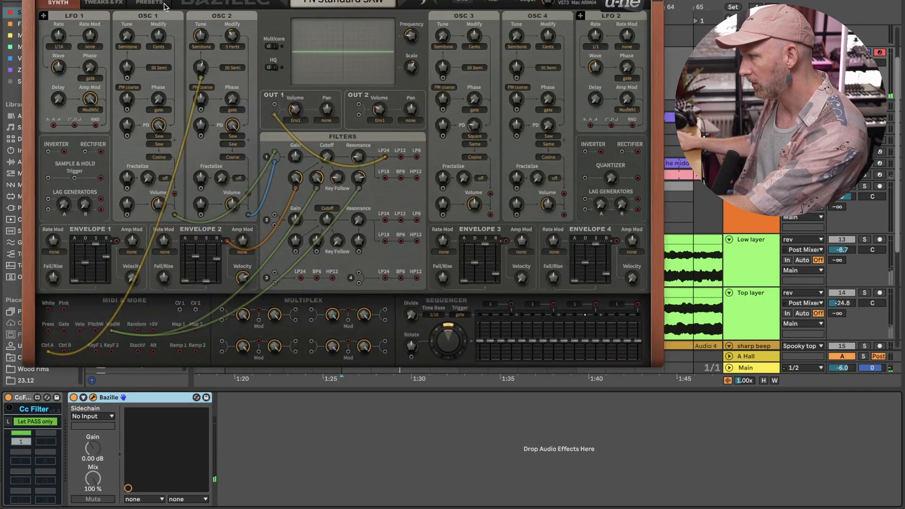
click(151, 3)
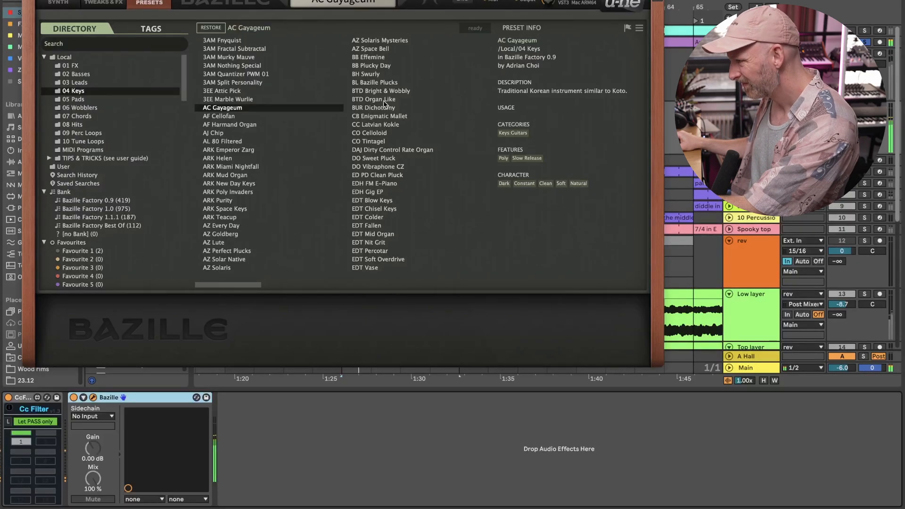
click(398, 84)
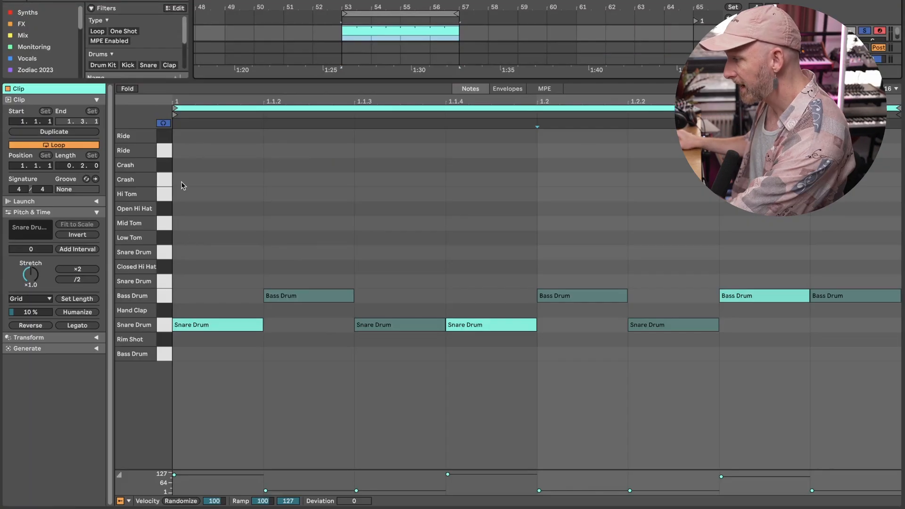
Move the 909 Core Kit clip's Snare Drum notes to Closed Hi Hat and its Bass Drum notes to Open Hi Hat.
click(157, 321)
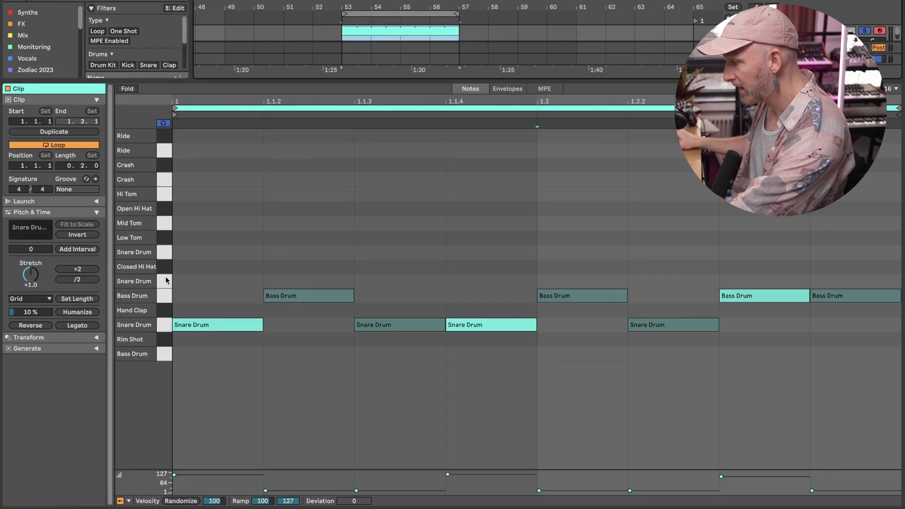
key(ctrl+a)
key(Up)
key(Up)
key(Up)
key(Up)
key(Up)
key(Up)
key(Up)
key(Up)
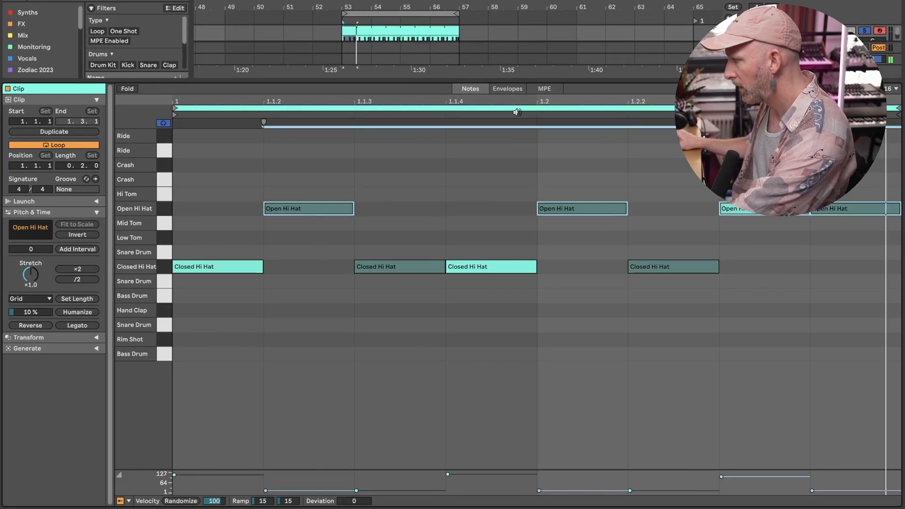
Examine the Percussion, Bazille and 909 Core Kit clips side by side in the arrangement, selecting the instrument tracks in turn.
drag(520, 81, 582, 333)
scroll(644, 255, up, 5)
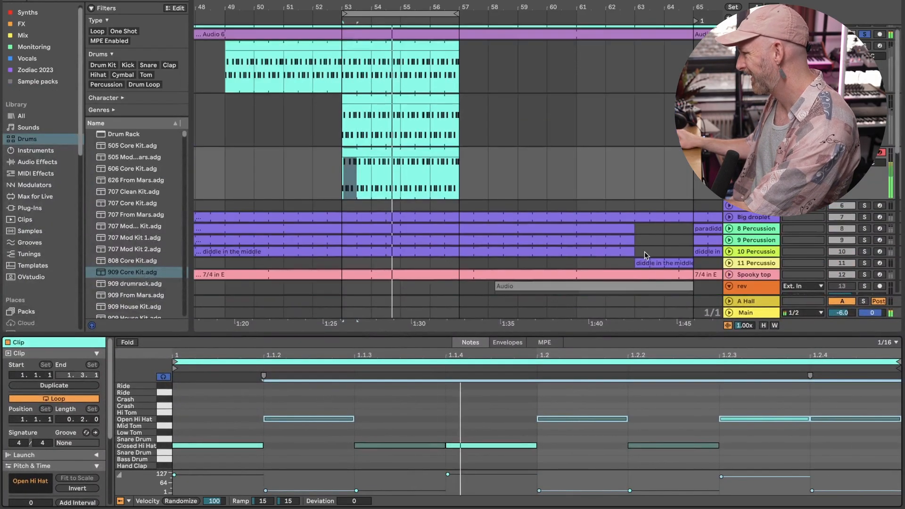
scroll(643, 251, up, 1)
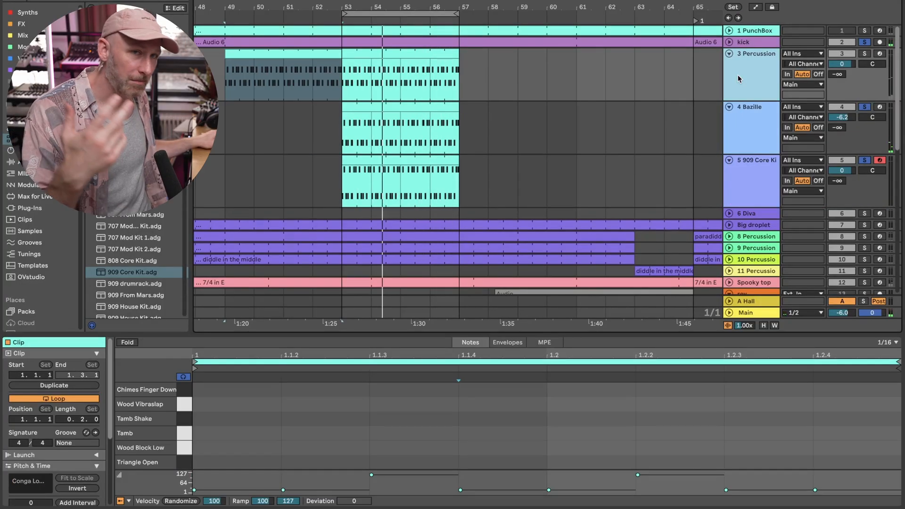
click(750, 136)
click(748, 214)
click(748, 185)
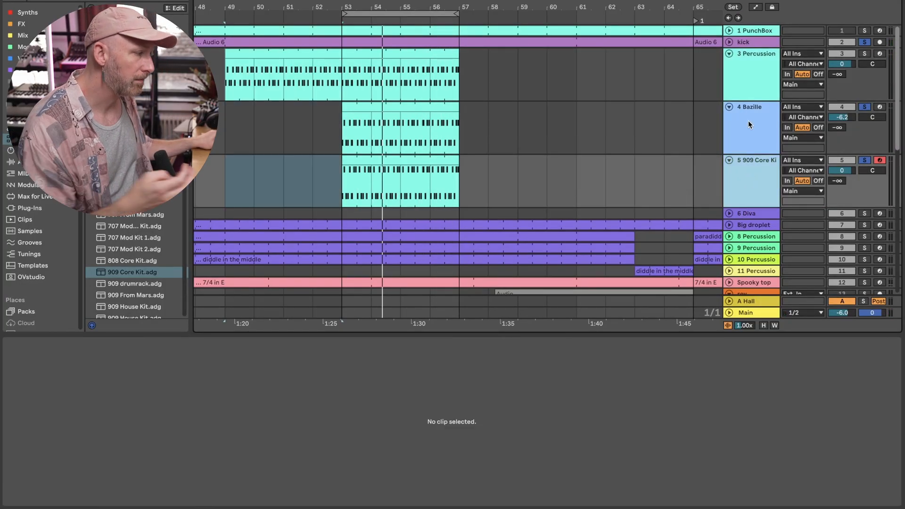
click(749, 124)
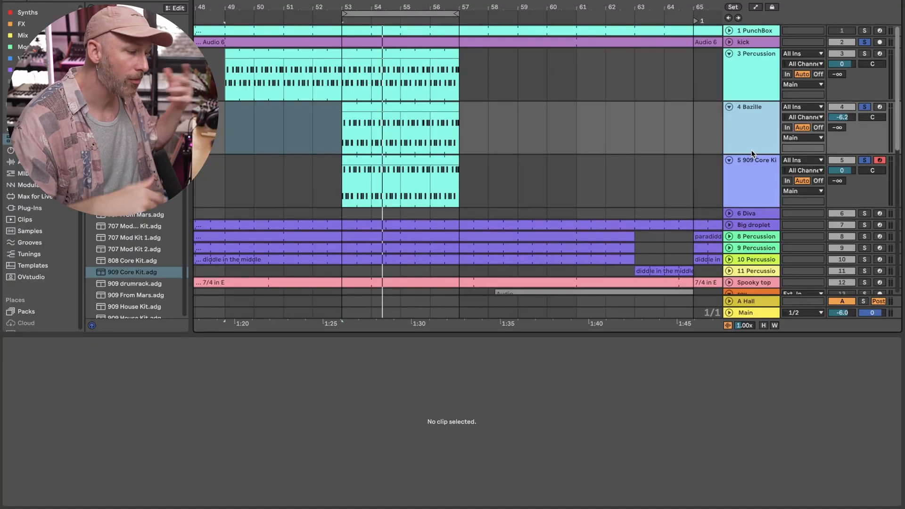
Insert a new MIDI track below the 909 Core Kit track and widen the browser.
key(super+shift+t)
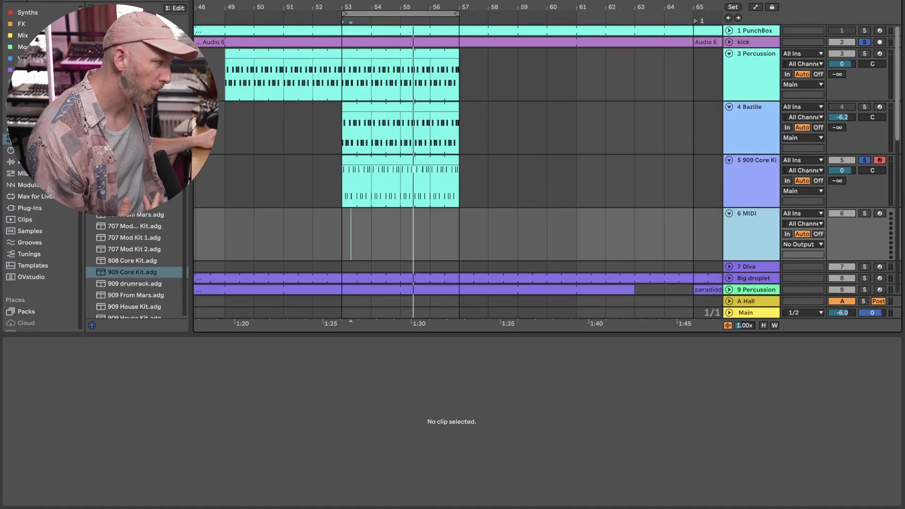
drag(190, 249, 209, 249)
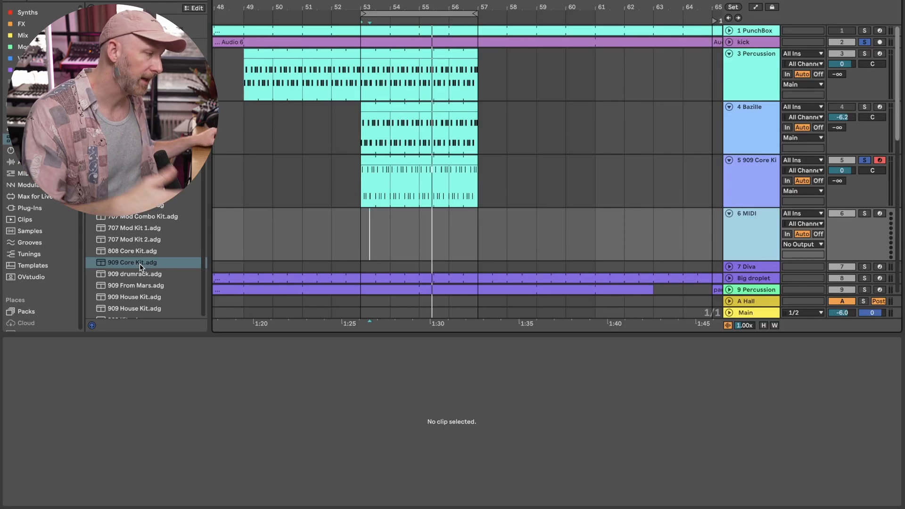
Unfold the kick track and cut a sixteenth-note gap at the end of each beat in bar 53, looping that bar.
click(729, 42)
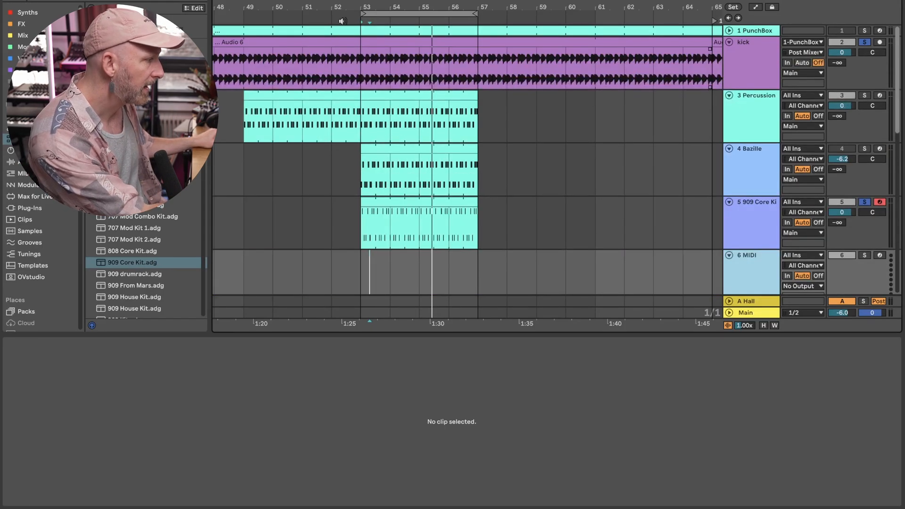
drag(366, 6, 347, 137)
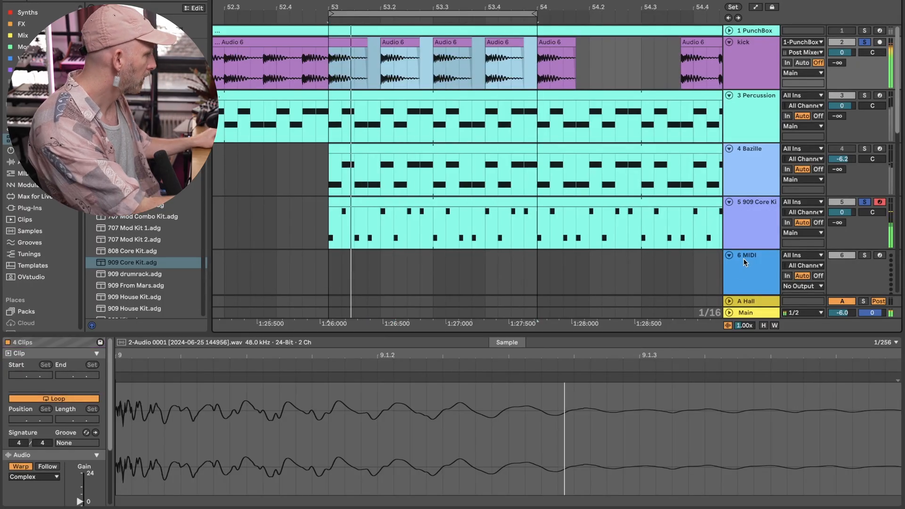
Select the 909 Core Kit and Bazille tracks in turn and solo the Percussion track to compare it with the kick.
click(754, 217)
click(757, 177)
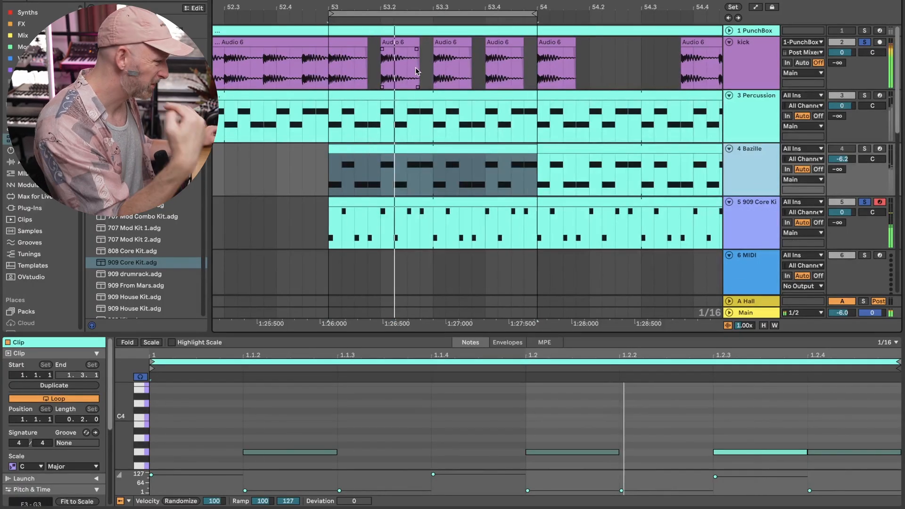
click(864, 95)
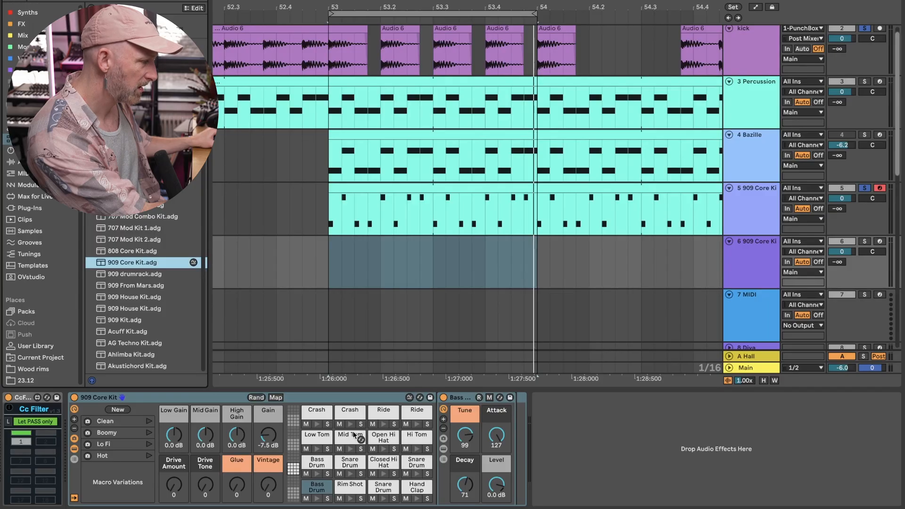
In the second 909 Core Kit, copy the Low Tom onto the first Crash pad and name the two pads TomR and TomL.
click(314, 430)
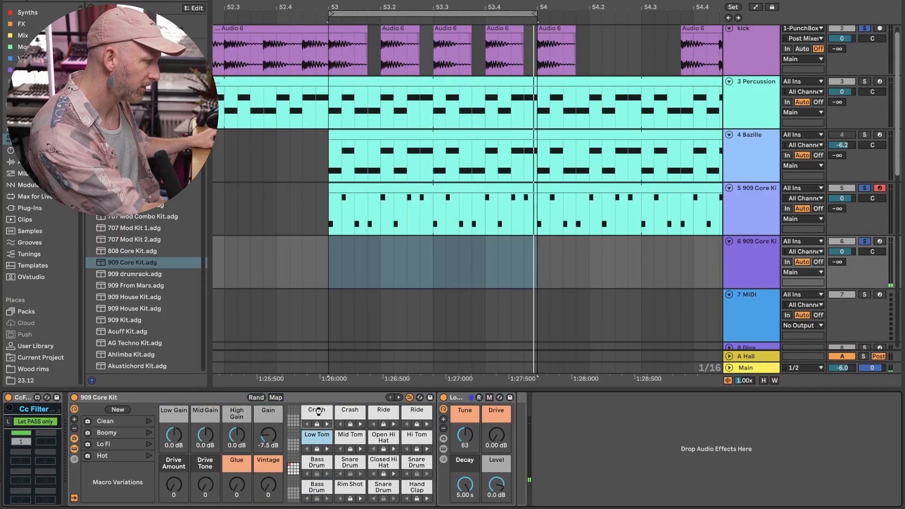
drag(319, 411, 320, 415)
Copy the hi-hat clip from the first 909 Core Kit track to the second at bar 53 and open its notes for editing.
click(465, 199)
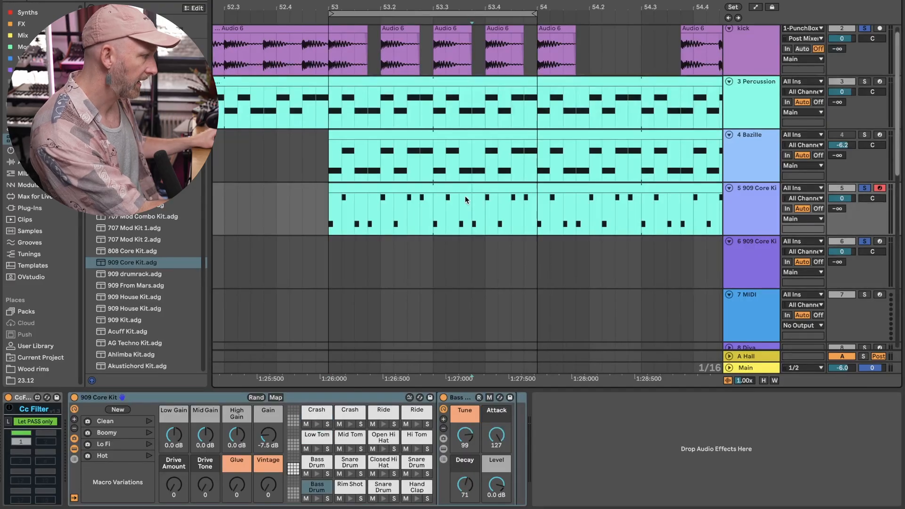
drag(475, 190, 475, 210)
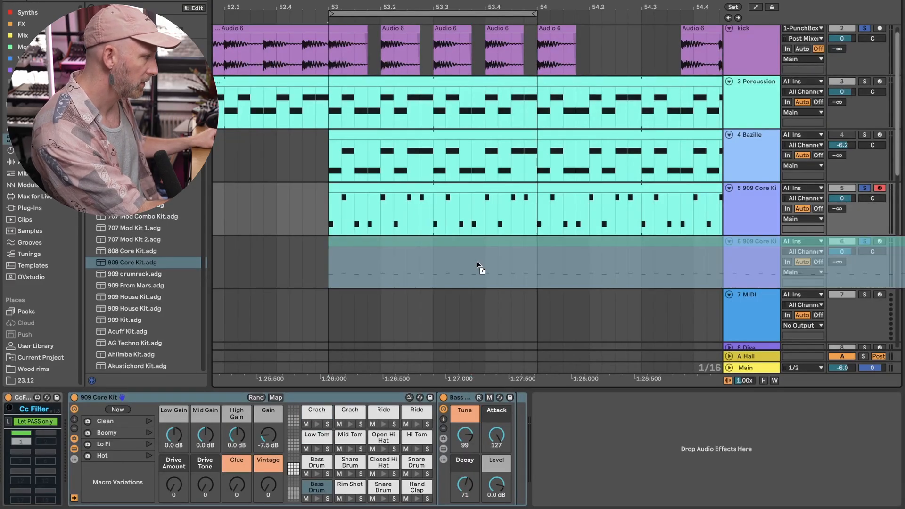
drag(476, 265, 476, 262)
double_click(477, 239)
drag(482, 331, 482, 145)
Move the copied clip's Closed Hi Hat notes to TomL and its Open Hi Hat notes to TomR.
click(169, 316)
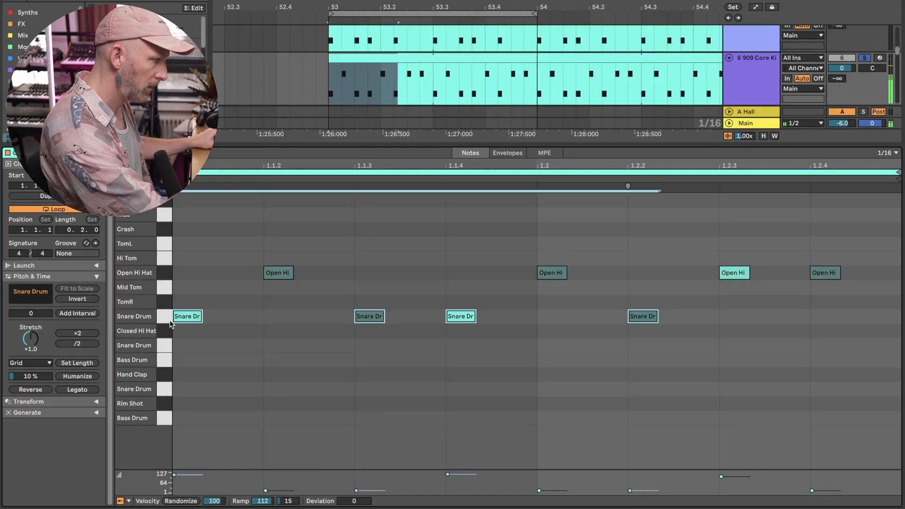
key(Up)
key(Up)
key(Up)
key(Up)
key(Up)
key(Up)
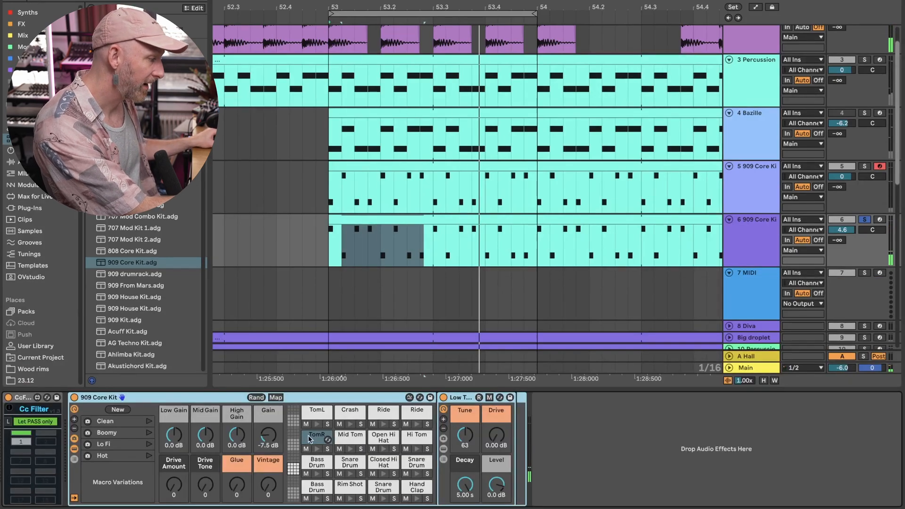
Shape the TomR pad with Tune 46, Drive 5.14 dB and a Decay of about 884 ms.
click(309, 438)
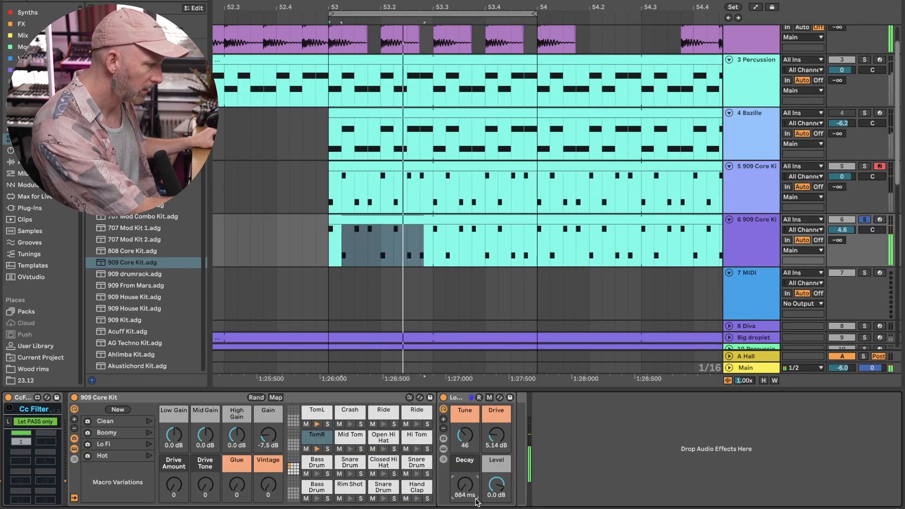
drag(476, 502, 475, 500)
Shape the TomL pad with Drive 2.10 dB and Decay 3.20 s.
click(313, 413)
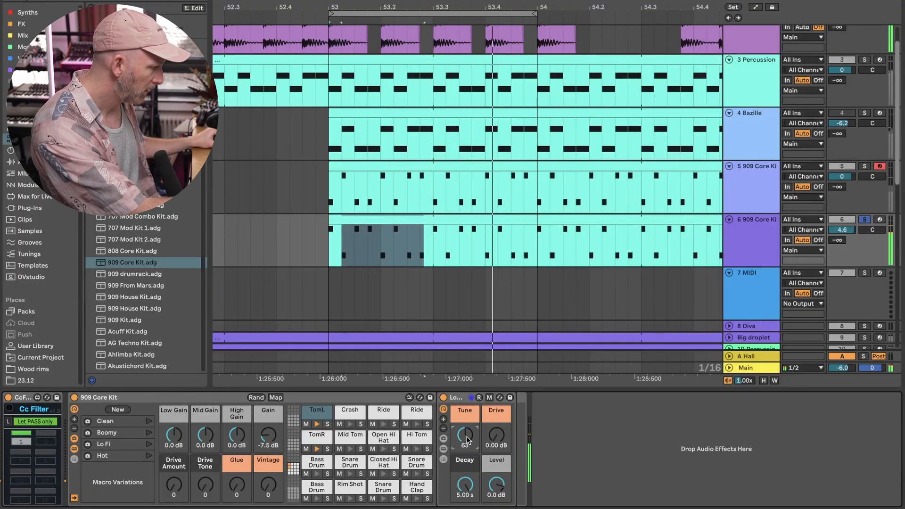
drag(499, 417, 500, 423)
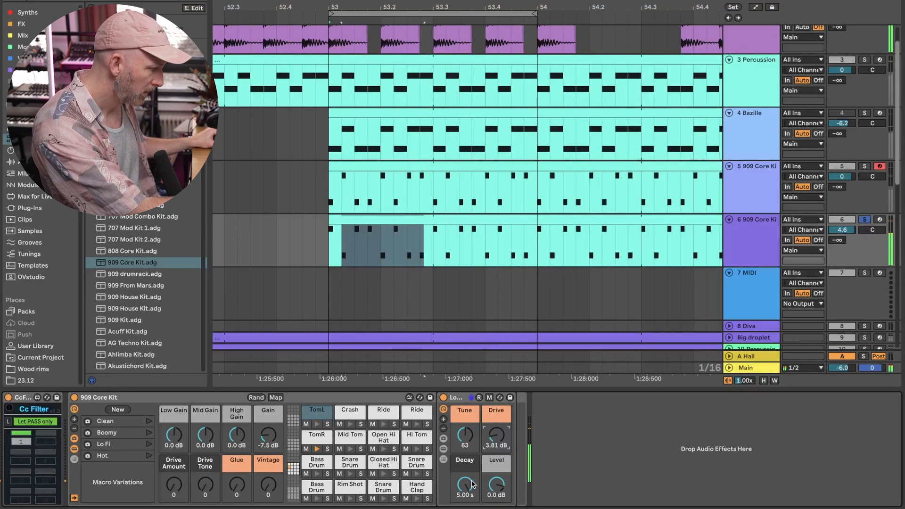
drag(471, 484, 471, 493)
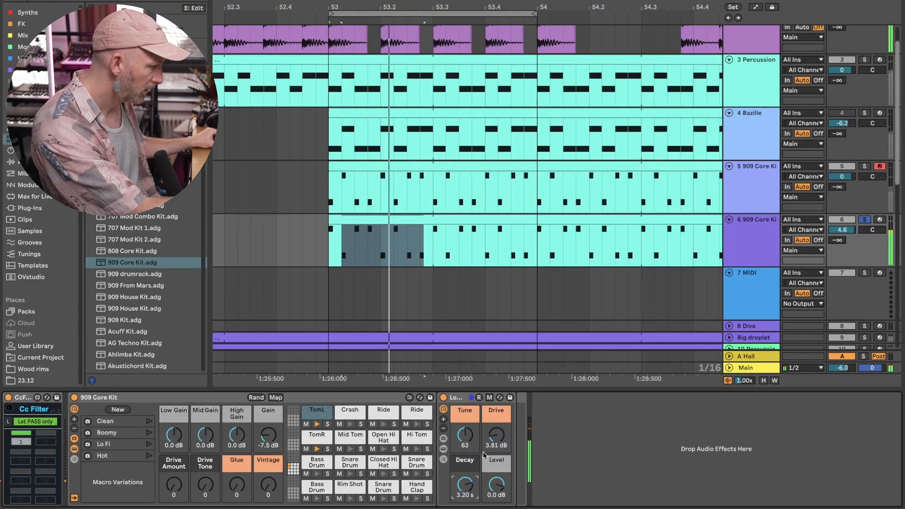
click(457, 398)
Review the tom track against the kick and the other parts across bars 51 to 55 during playback.
scroll(778, 227, up, 2)
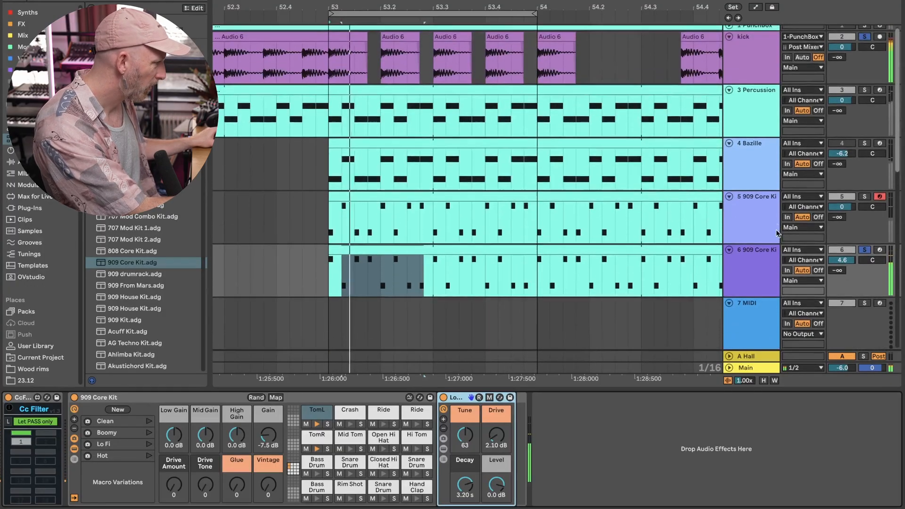
click(760, 262)
drag(423, 8, 470, 1)
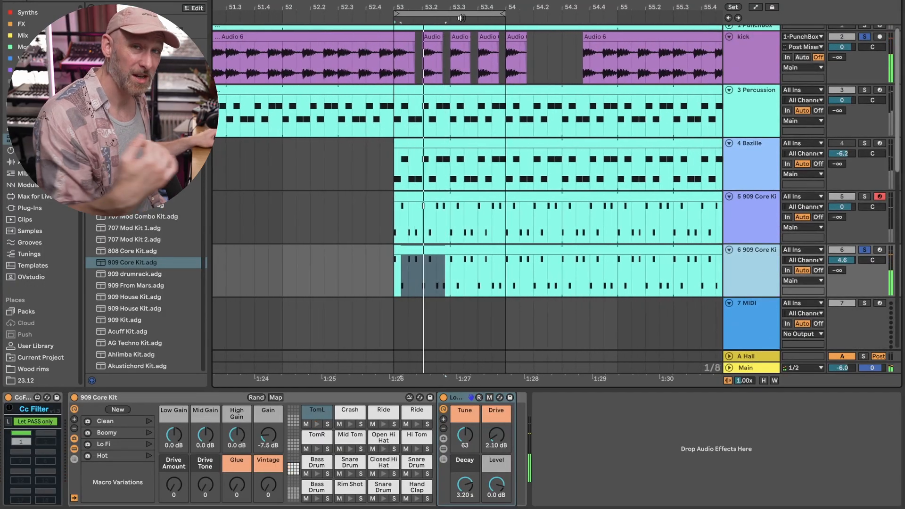